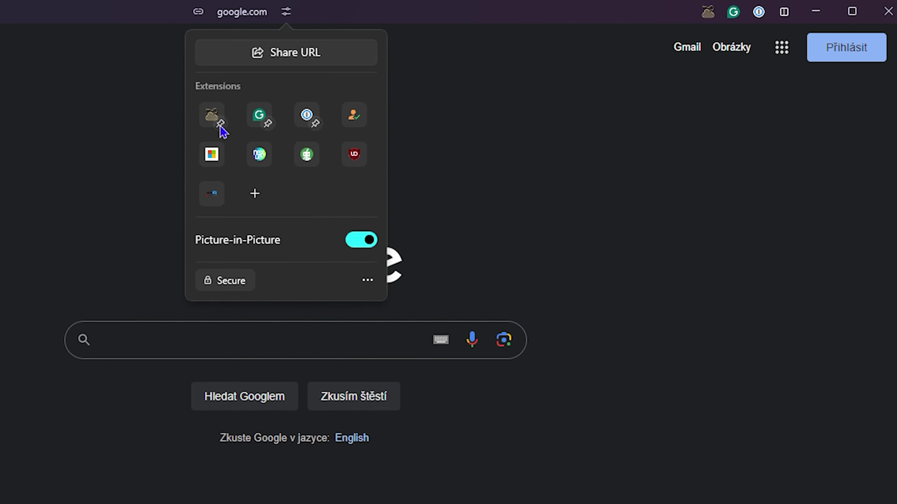
- Preview the Chrome Web Store and extension management options, ending on the plain Google home page
left_click(254, 194)
left_click(64, 176)
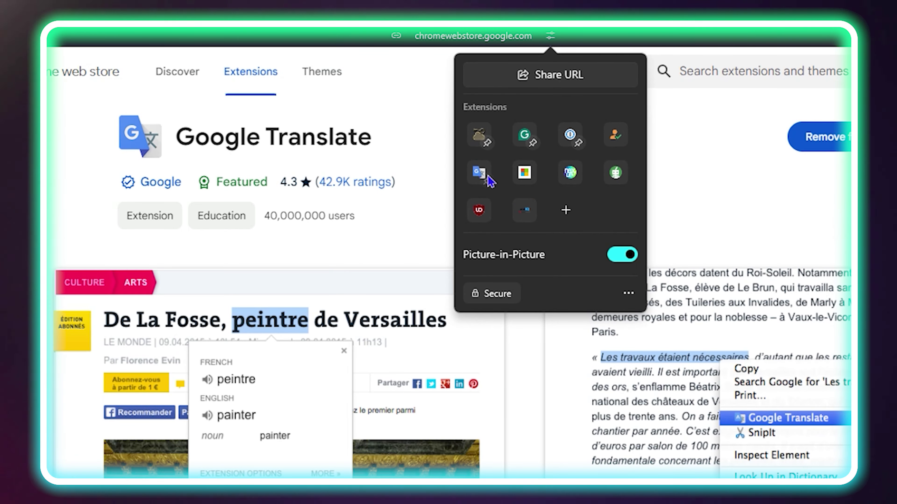
left_click(628, 293)
left_click(676, 370)
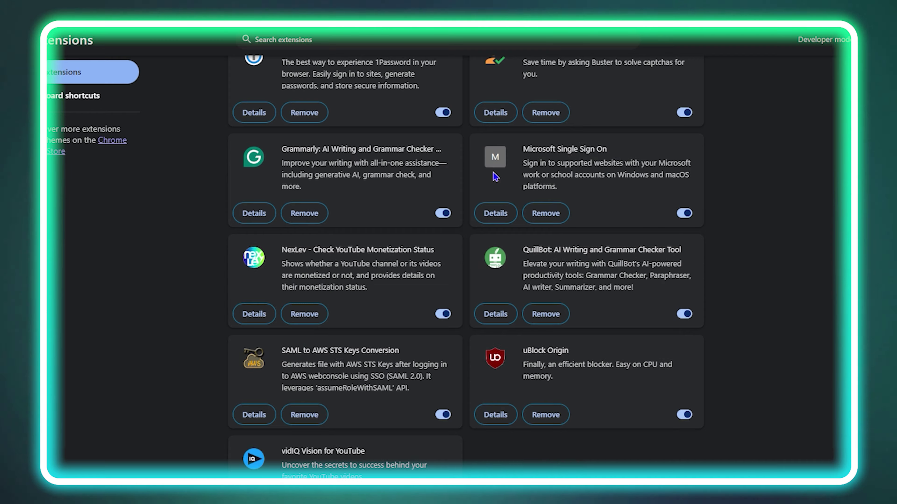
scroll(670, 190, "up", 2)
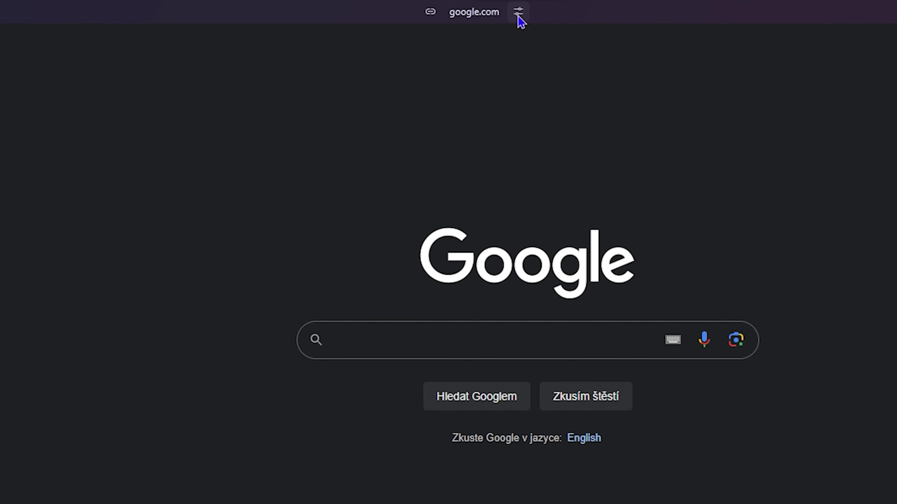
- Open the google.com site controls to list its installed extensions, three of them pinned
left_click(518, 14)
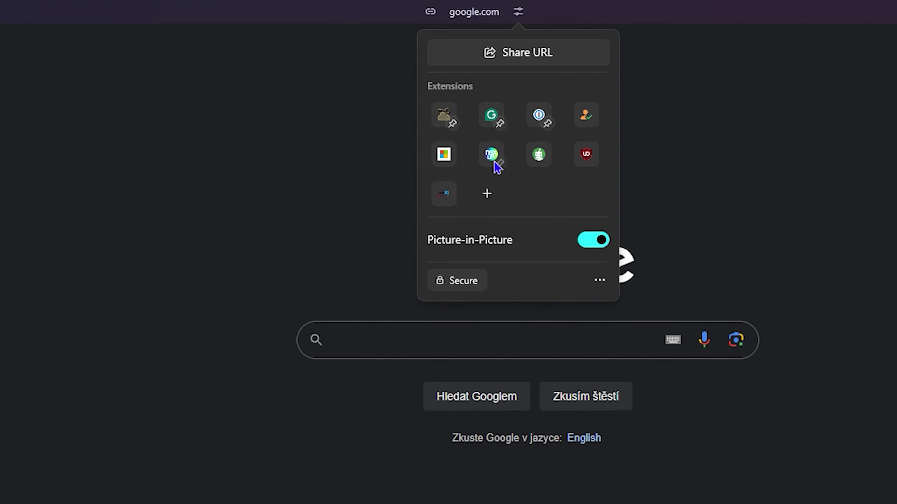
left_click(501, 164)
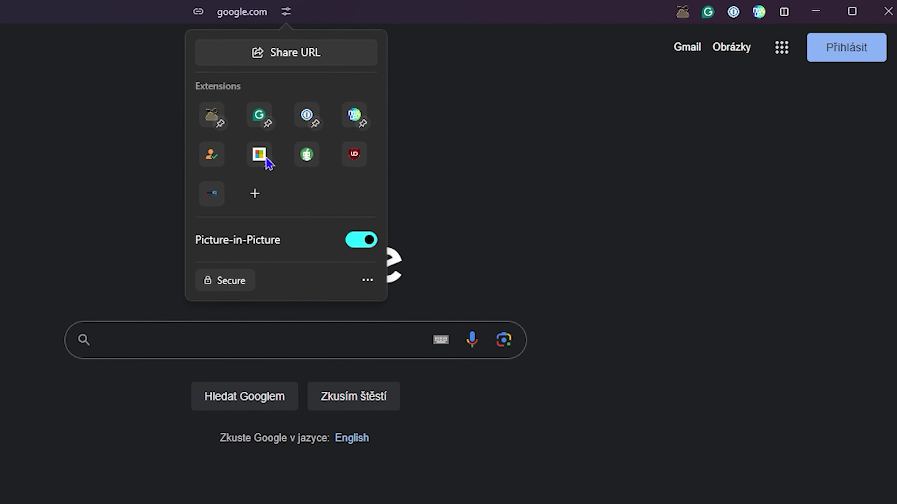
left_click(363, 124)
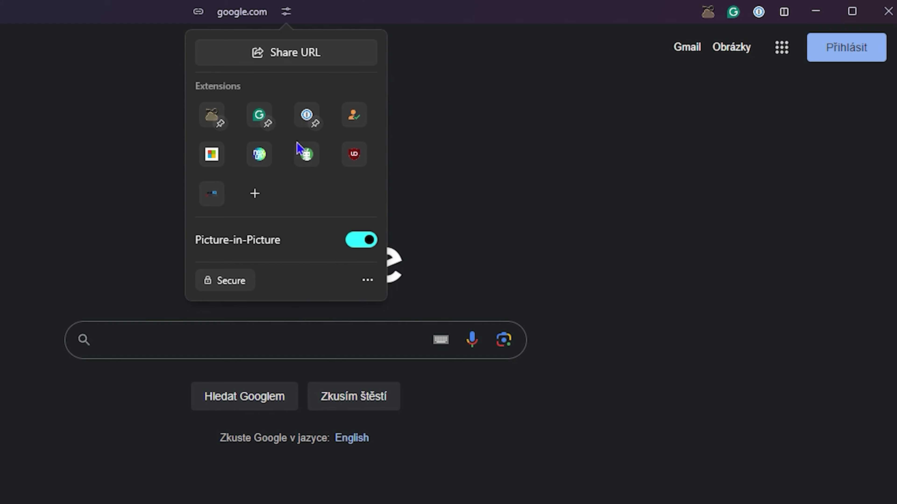
left_click(317, 161)
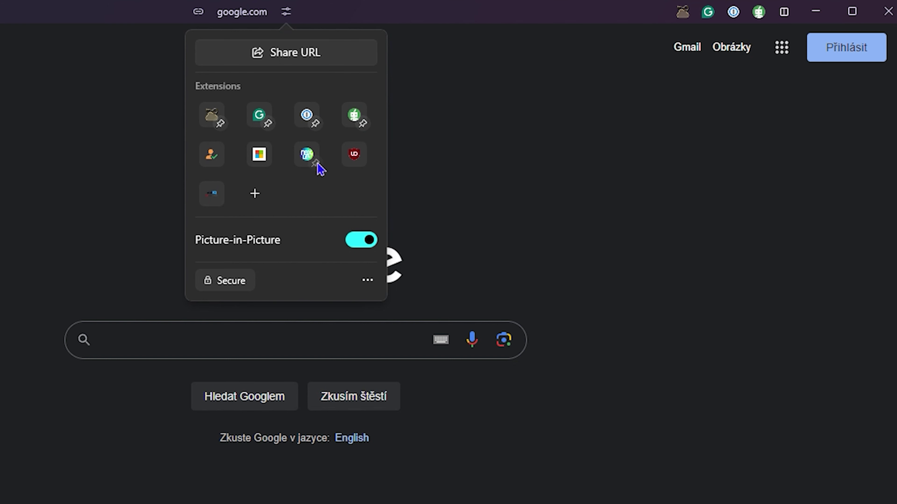
left_click(363, 124)
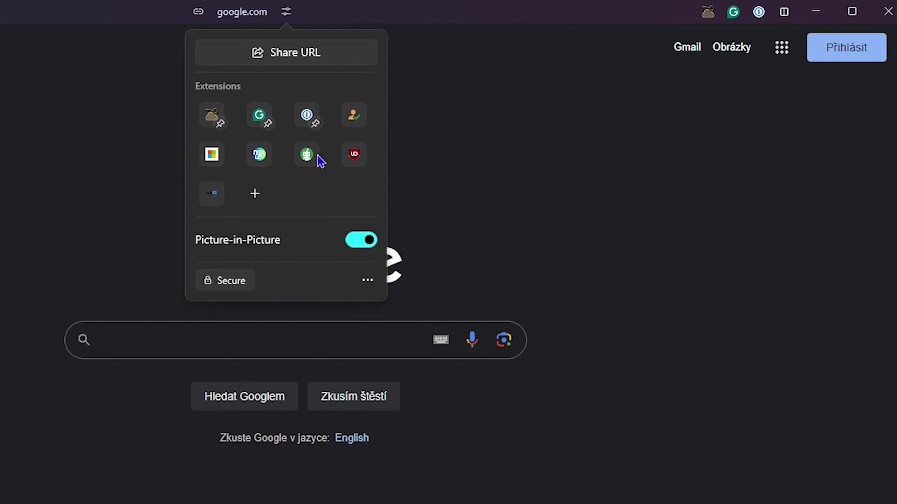
- Open the Chrome Web Store and browse the Education category, with Google Translate listed first
left_click(255, 195)
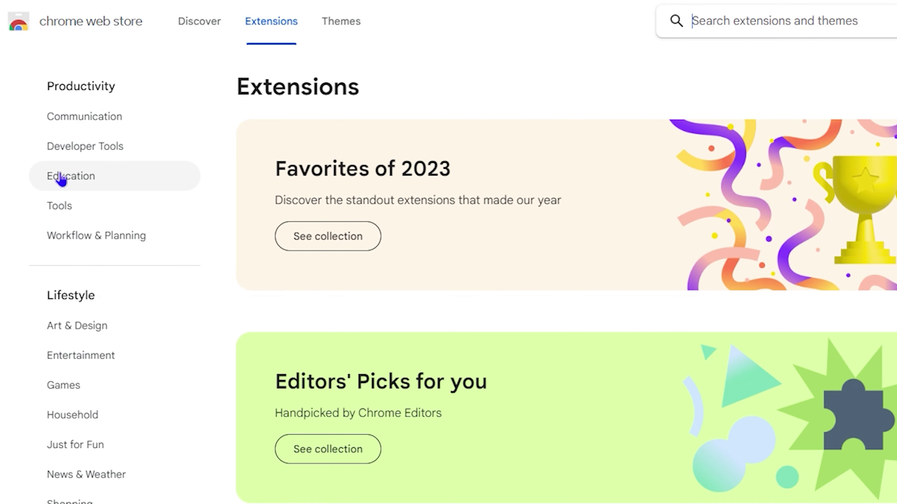
left_click(125, 155)
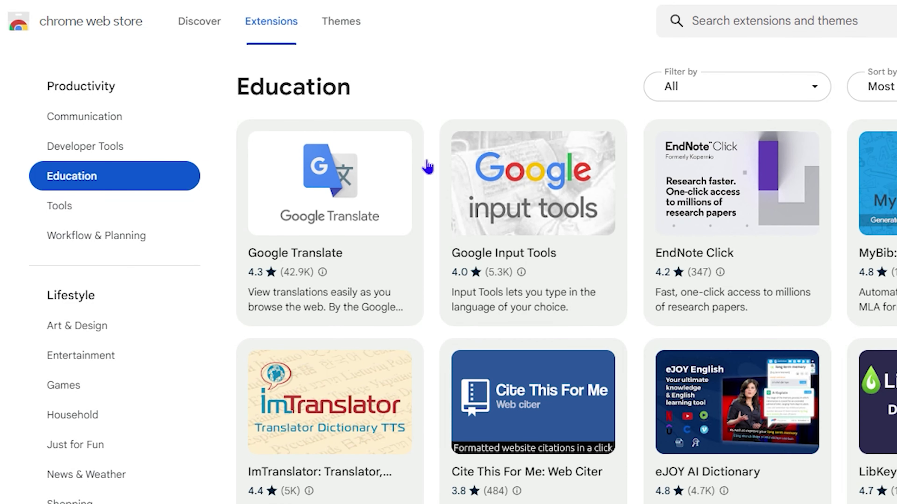
scroll(527, 360, "down", 5)
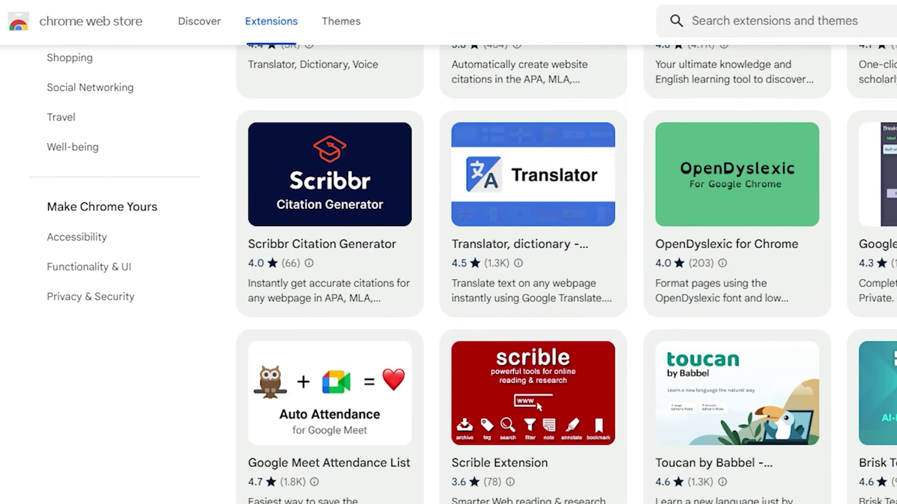
scroll(692, 299, "up", 5)
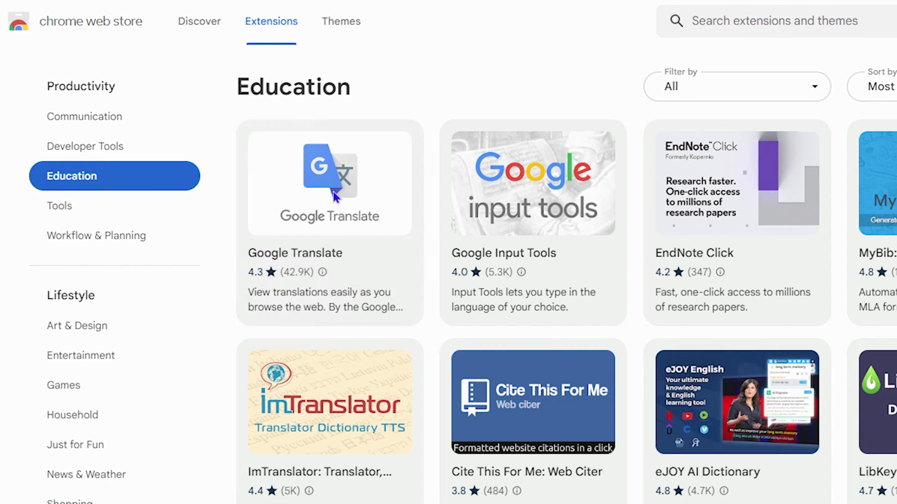
- Install the Google Translate extension from its Web Store page
left_click(333, 193)
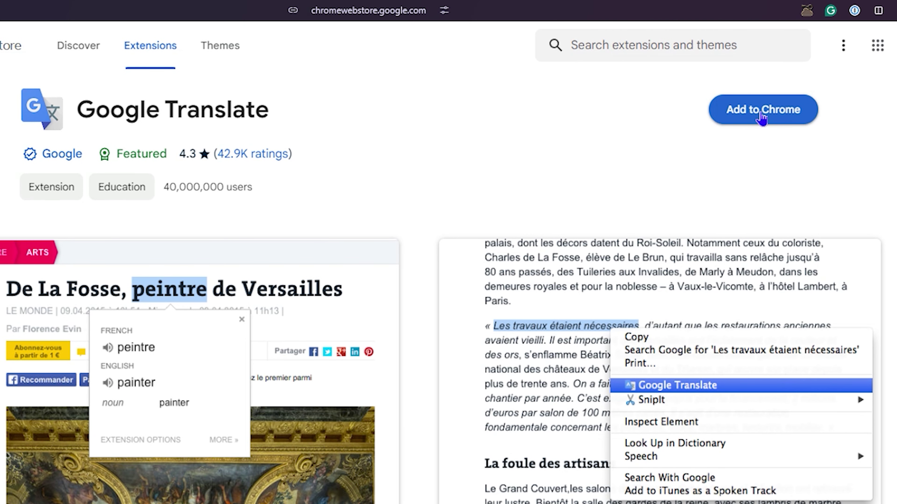
left_click(761, 116)
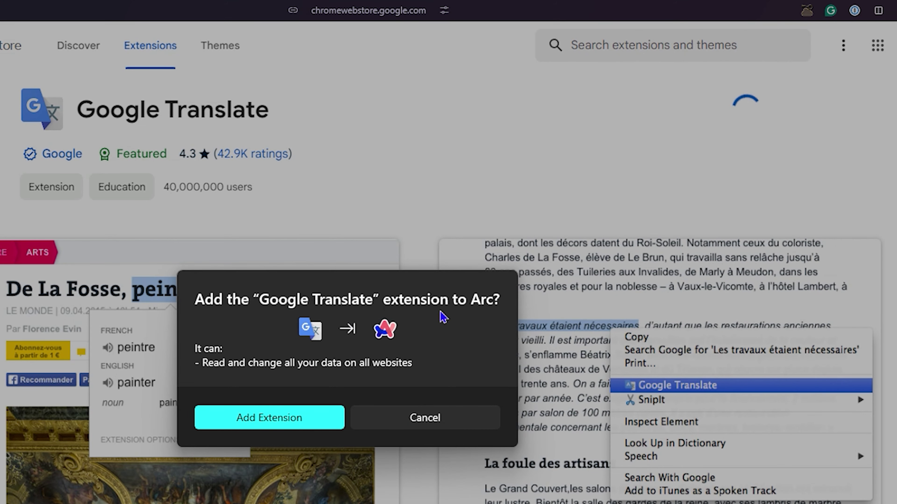
left_click(291, 420)
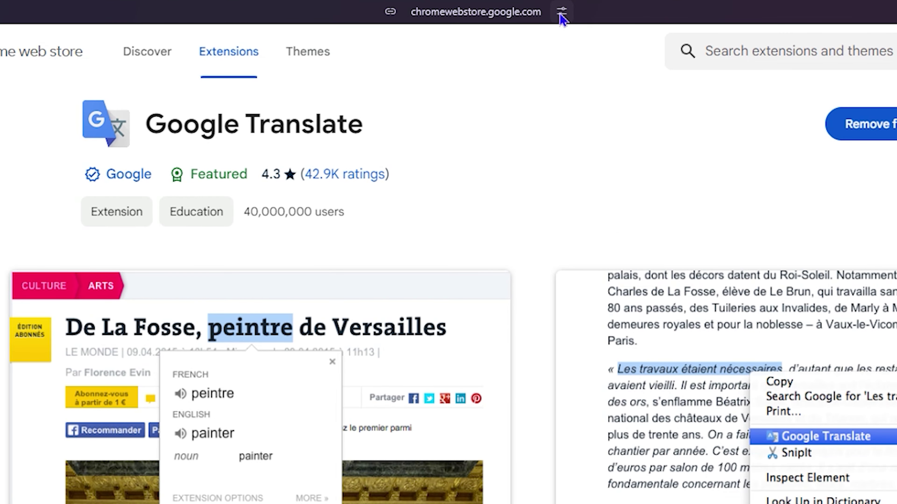
- Show the Web Store site's extensions, now including Google Translate, and expand the extra options menu
left_click(518, 8)
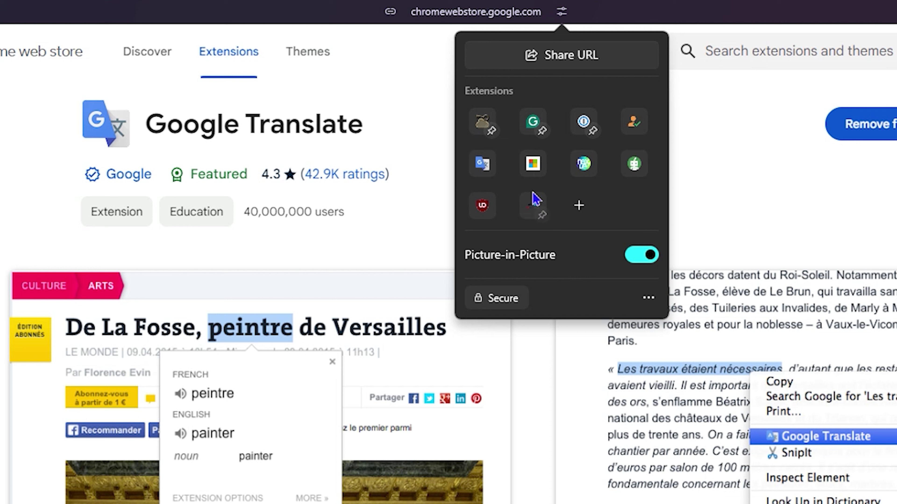
mouse_move(485, 174)
left_click(649, 299)
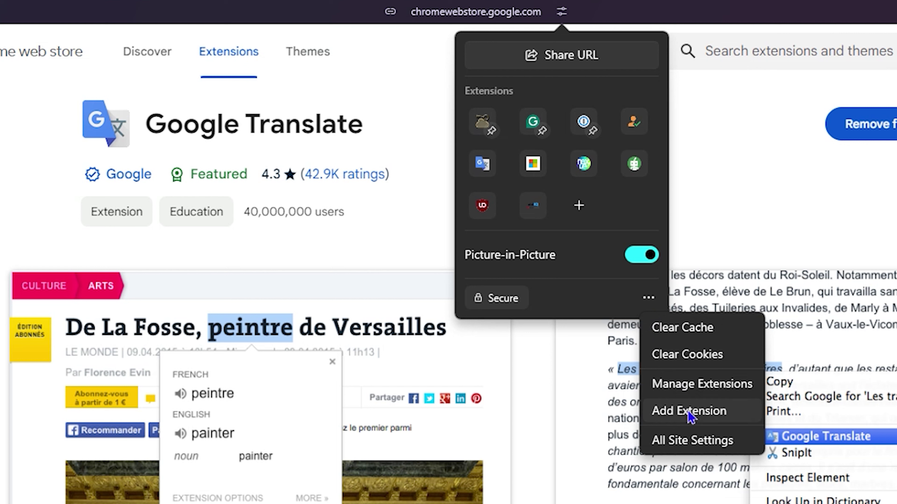
- Go to Manage Extensions and scroll down to the Google Translate card
left_click(691, 388)
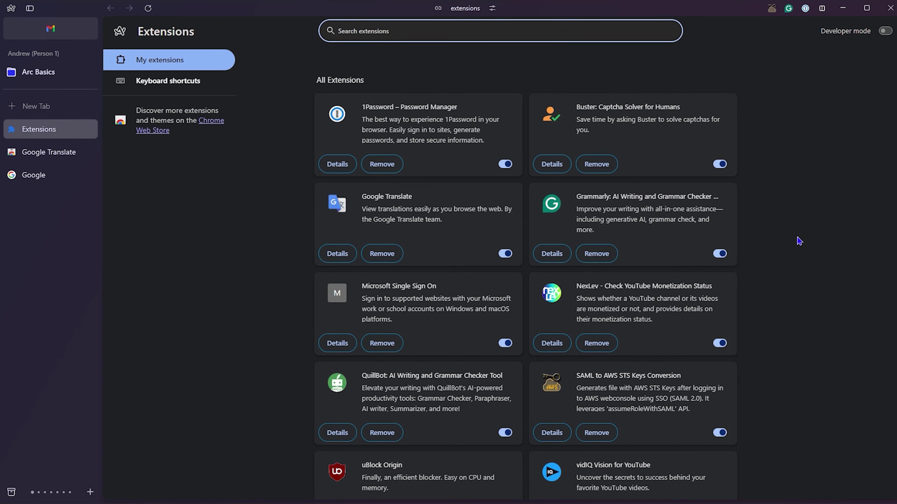
scroll(798, 241, "down", 2)
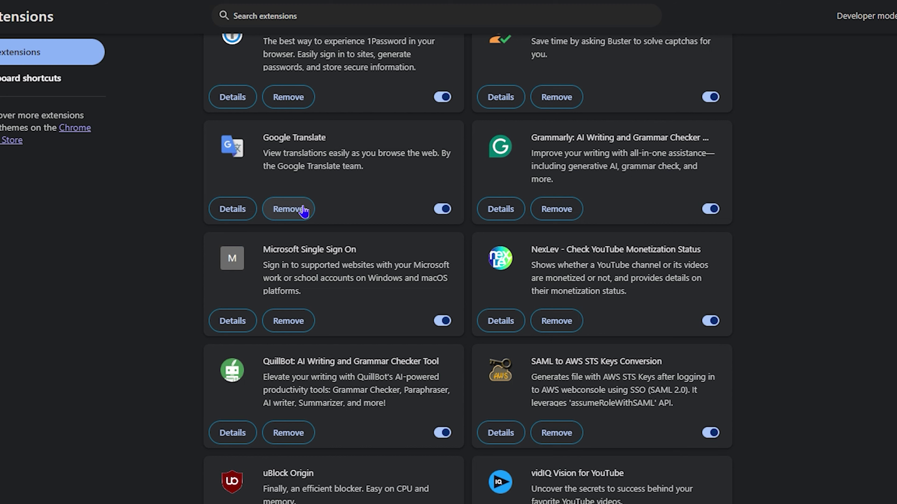
- Remove the Google Translate extension and confirm
left_click(294, 212)
left_click(303, 340)
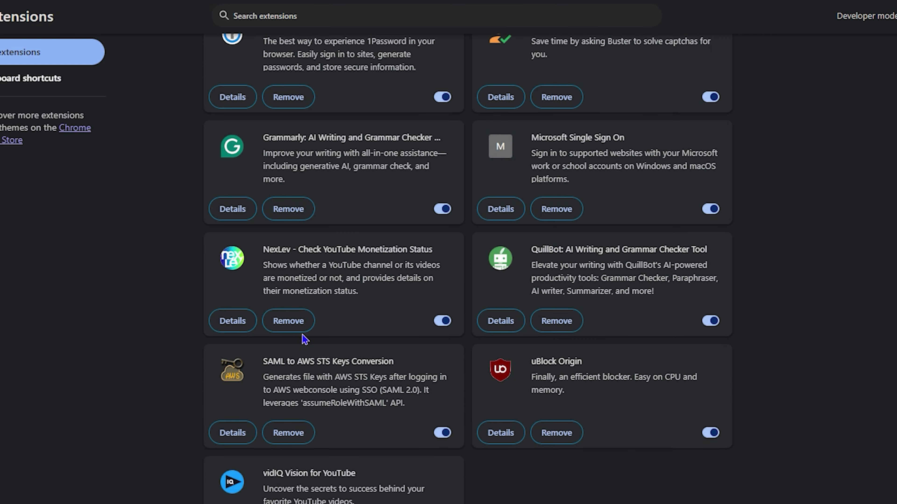
scroll(143, 271, "up", 3)
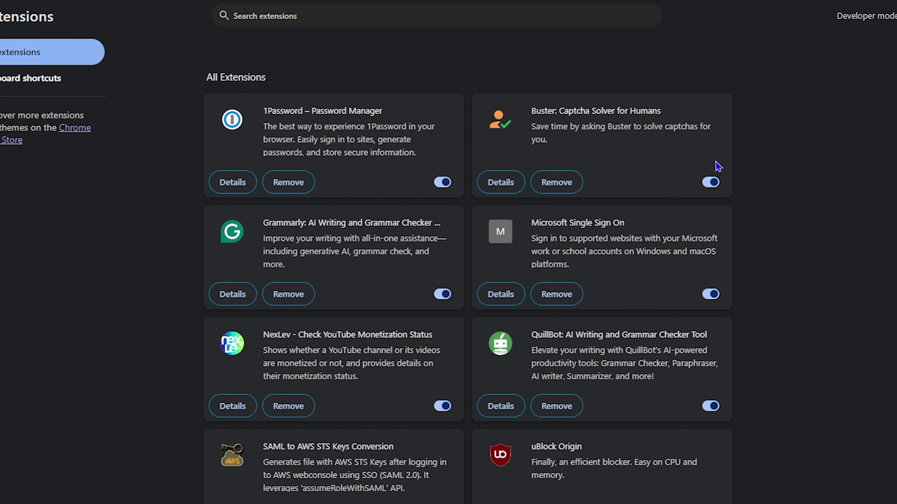
- Remove Buster, then disable QuillBot and SAML to AWS STS Keys Conversion
left_click(710, 182)
left_click(557, 182)
left_click(305, 351)
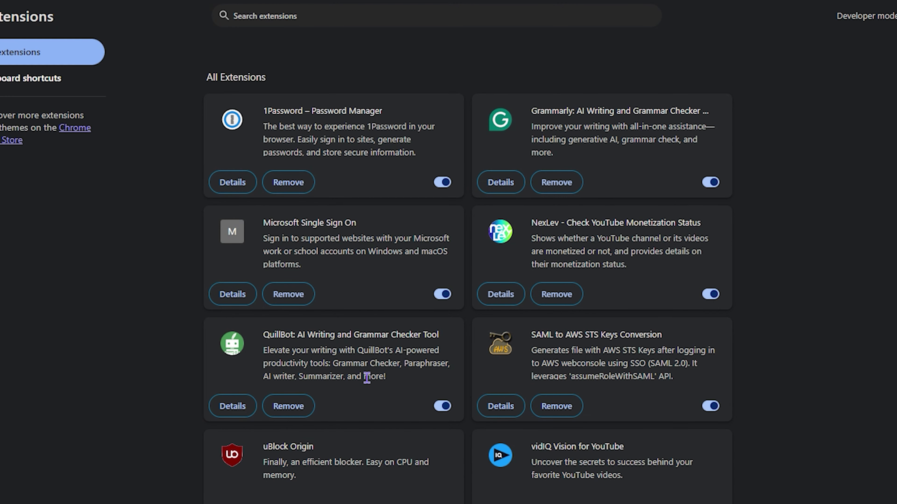
left_click(442, 406)
left_click(711, 410)
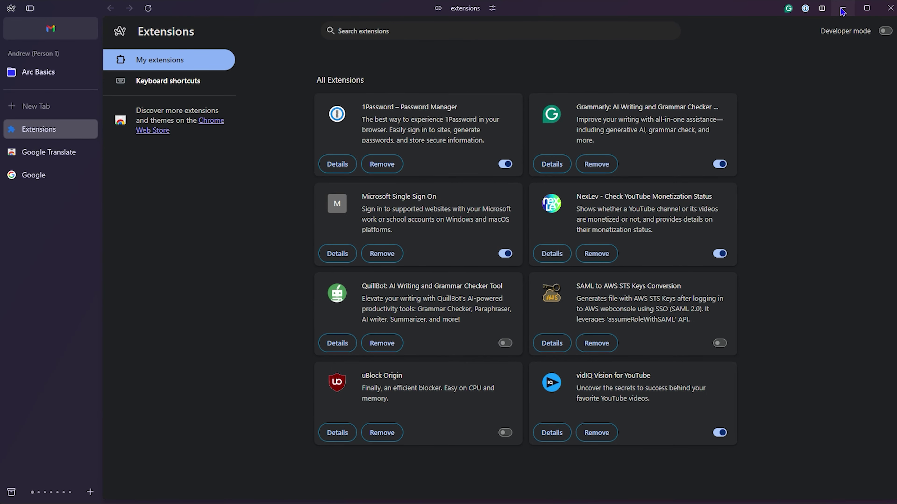
- Close the Extensions and Google Translate store tabs, leaving the Google home page
left_click(89, 129)
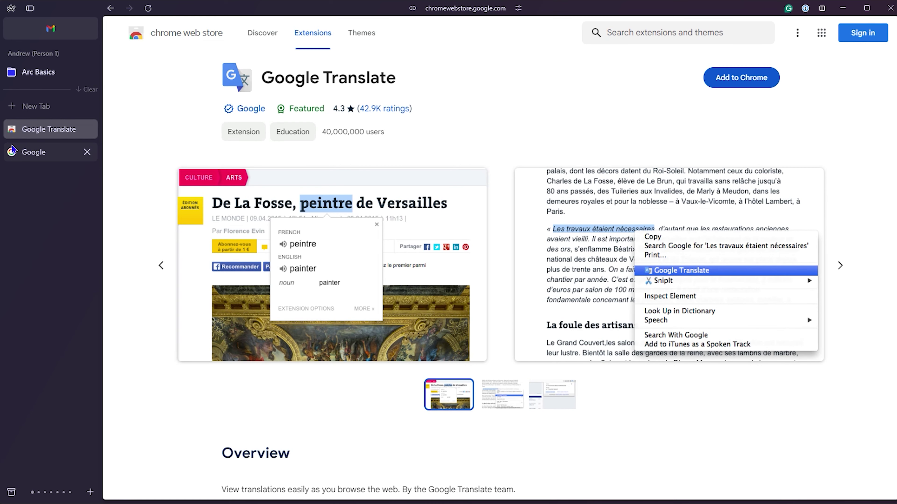
left_click(86, 128)
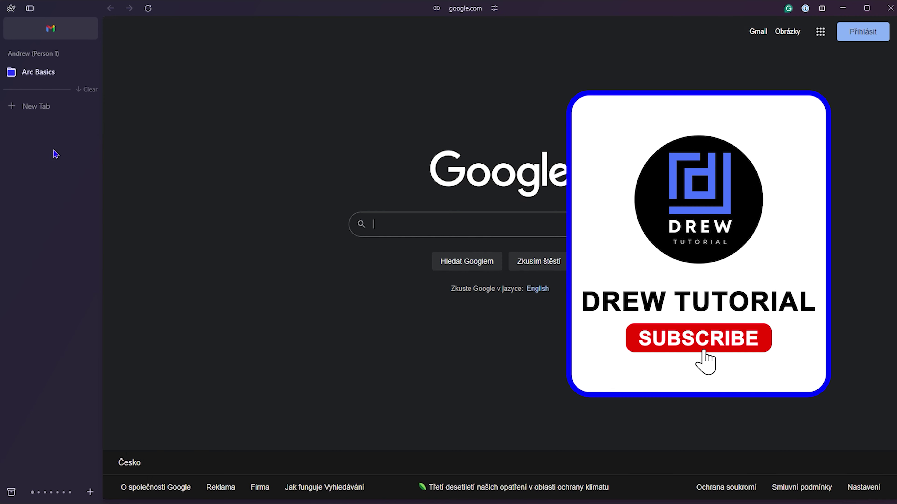